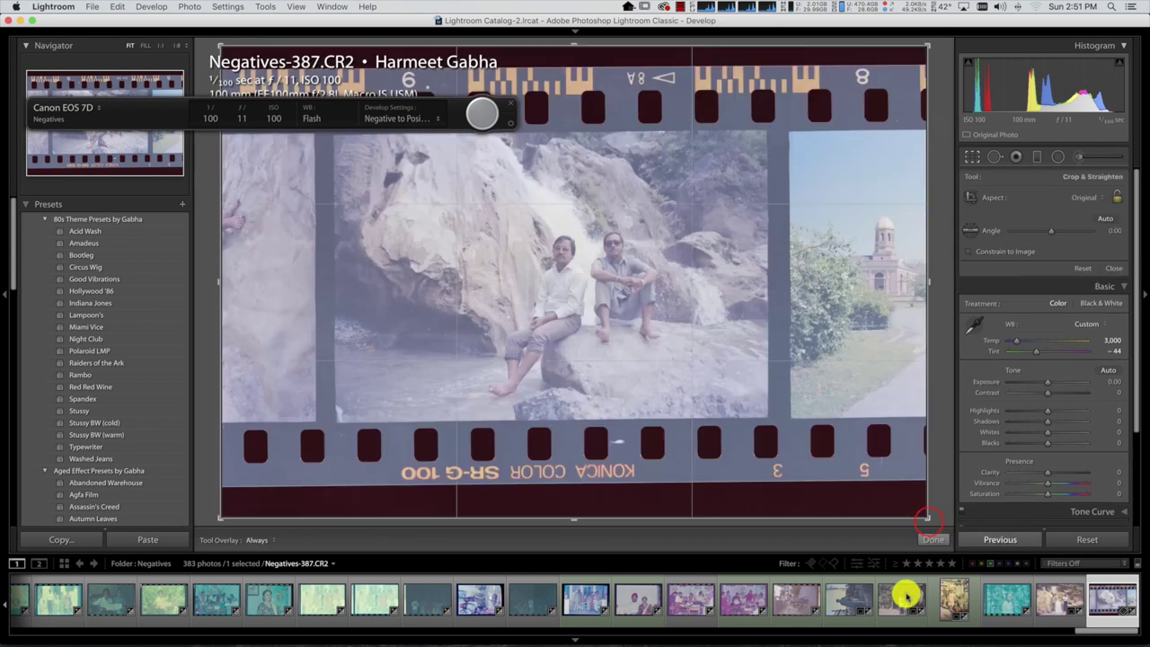
Crop the negative scan to the middle frame with the two seated men and straighten it to an angle of 0.85.
drag(918, 512, 860, 461)
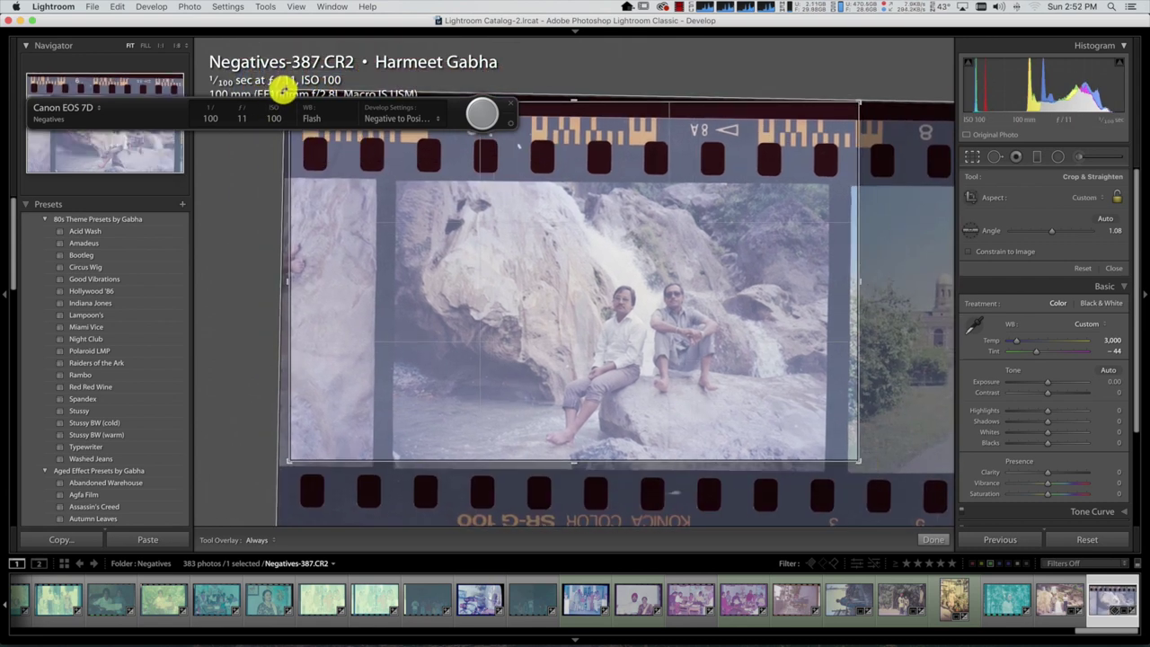
drag(644, 243, 539, 170)
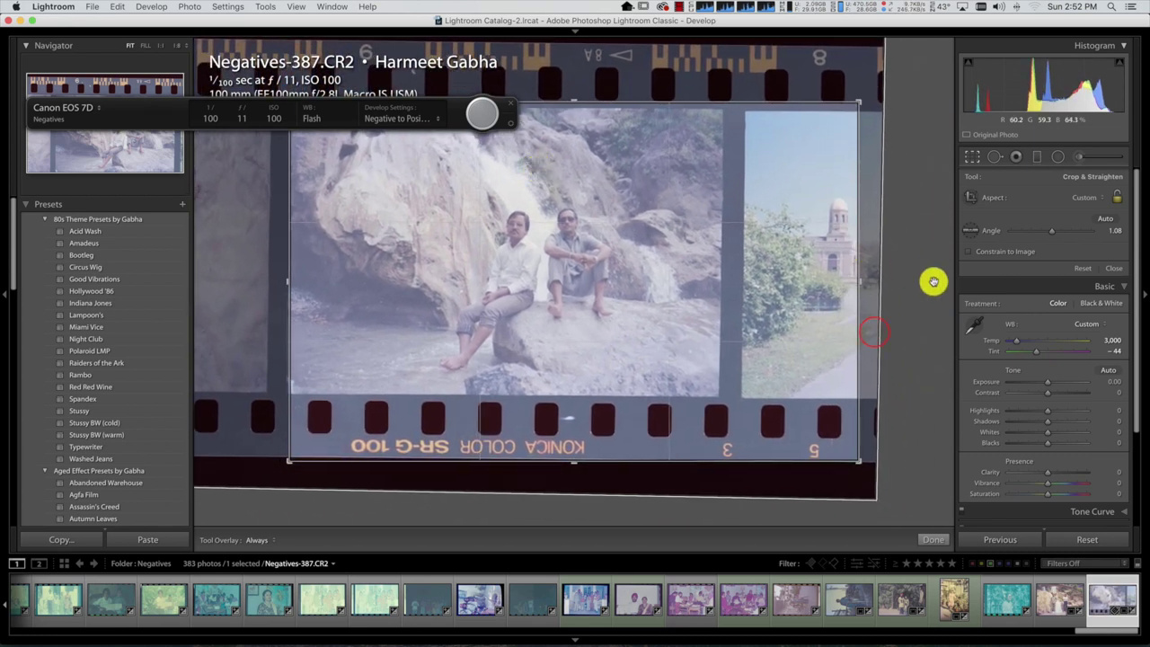
drag(872, 329, 872, 326)
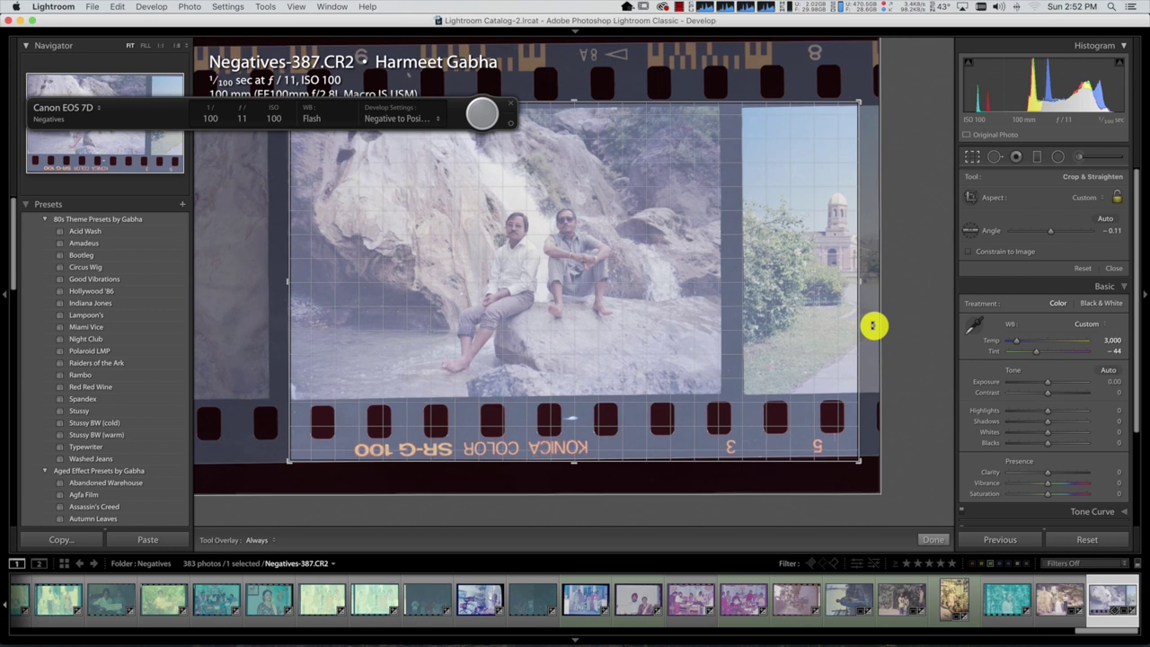
drag(850, 458, 788, 428)
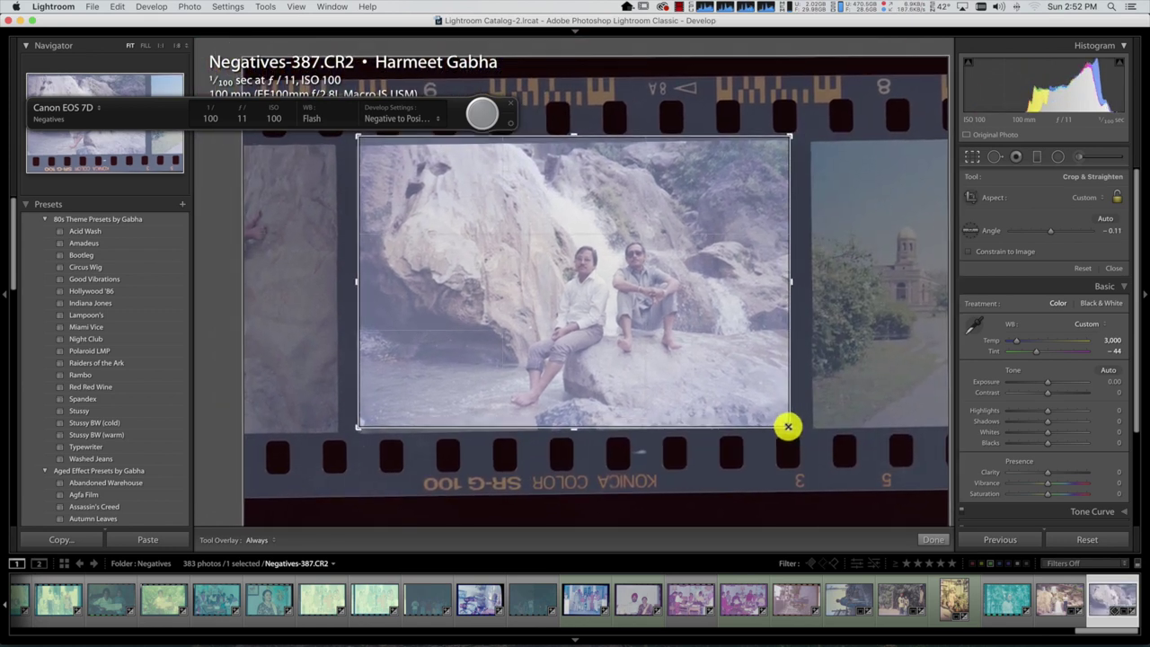
drag(847, 378, 847, 385)
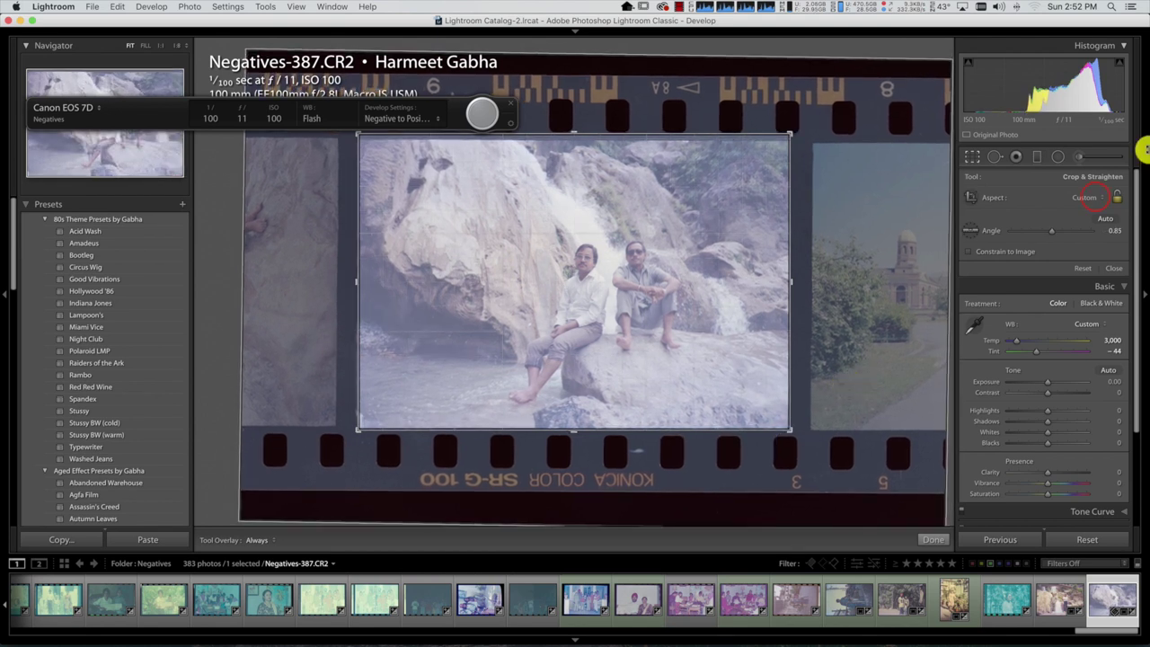
Set the crop's aspect ratio to 2 x 3 / 4 x 6 and apply the crop.
click(1095, 197)
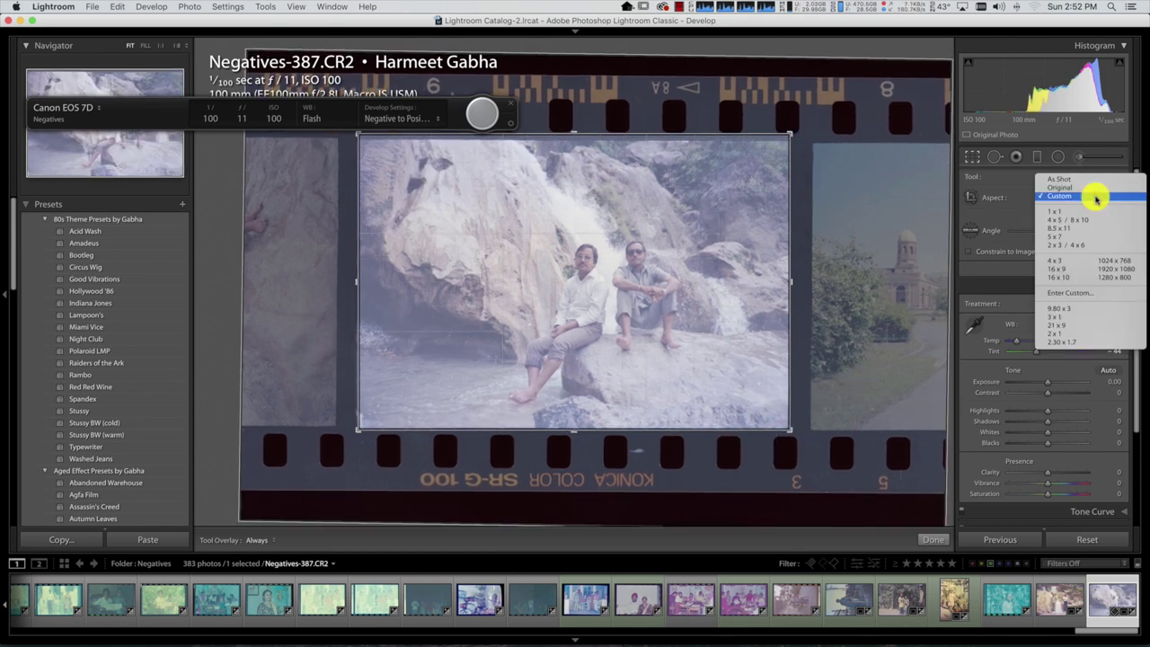
click(1096, 241)
drag(615, 301, 615, 301)
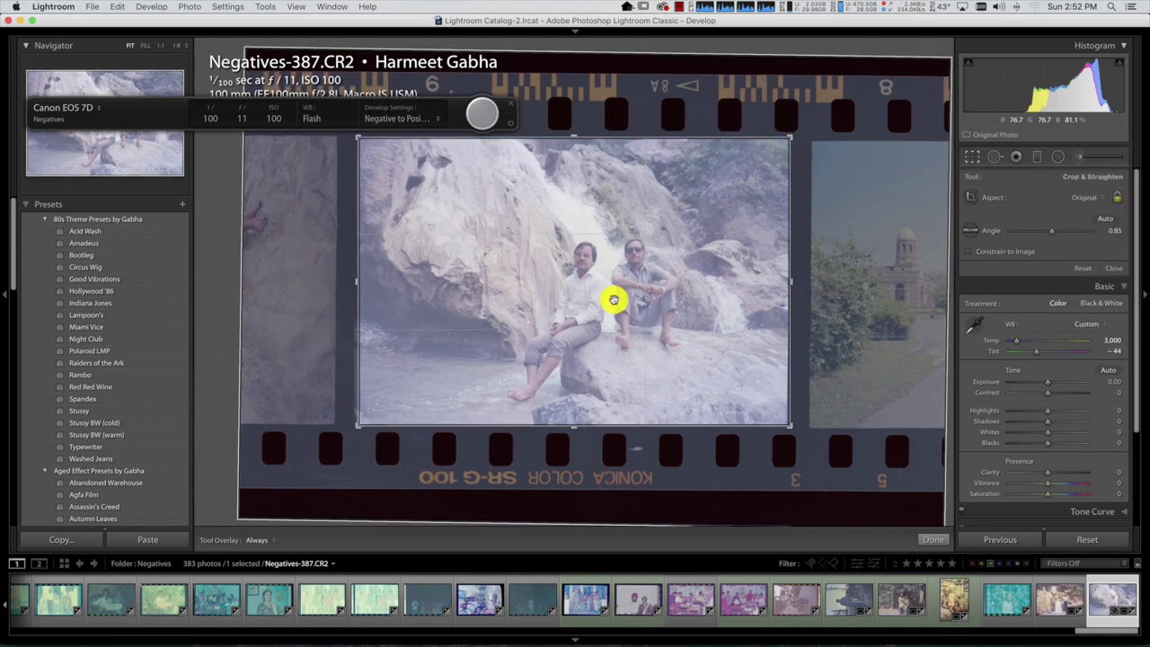
click(938, 540)
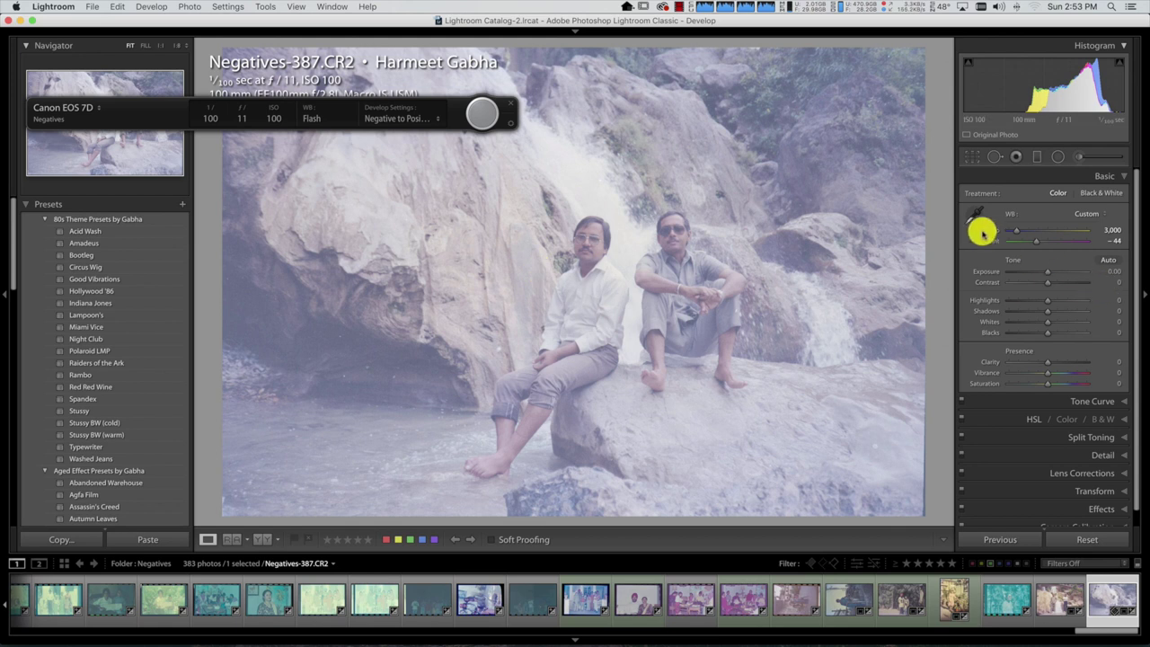
Set the waterfall photo's Contrast to +36 and Shadows to +43.
click(1048, 284)
drag(1050, 284, 1063, 284)
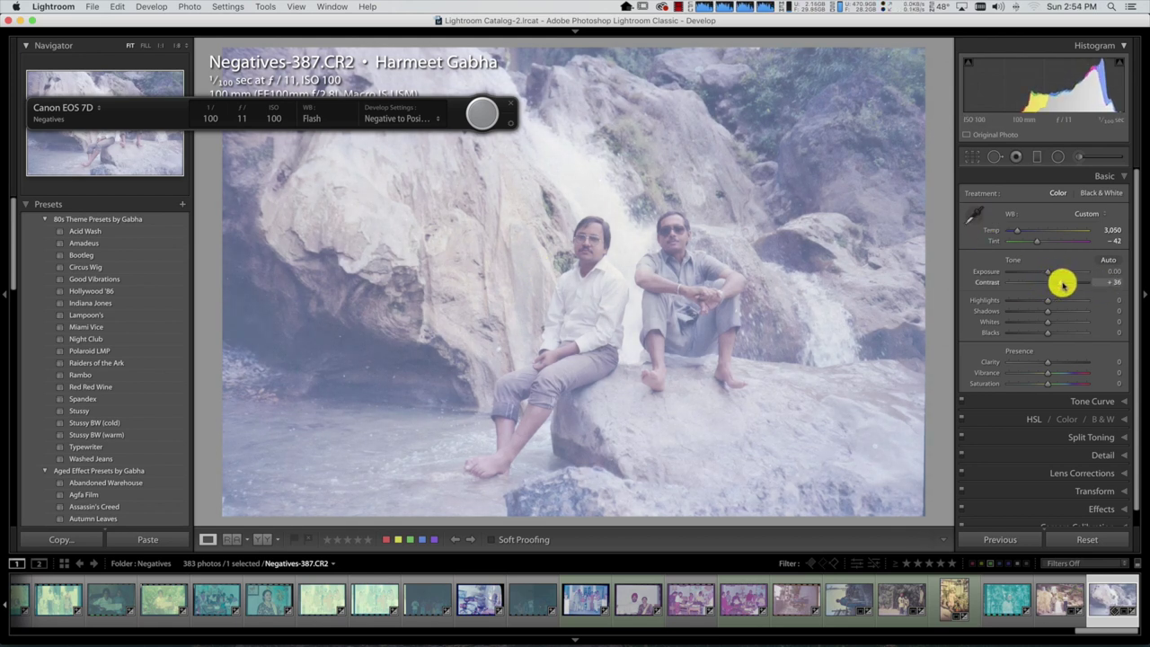
click(1048, 303)
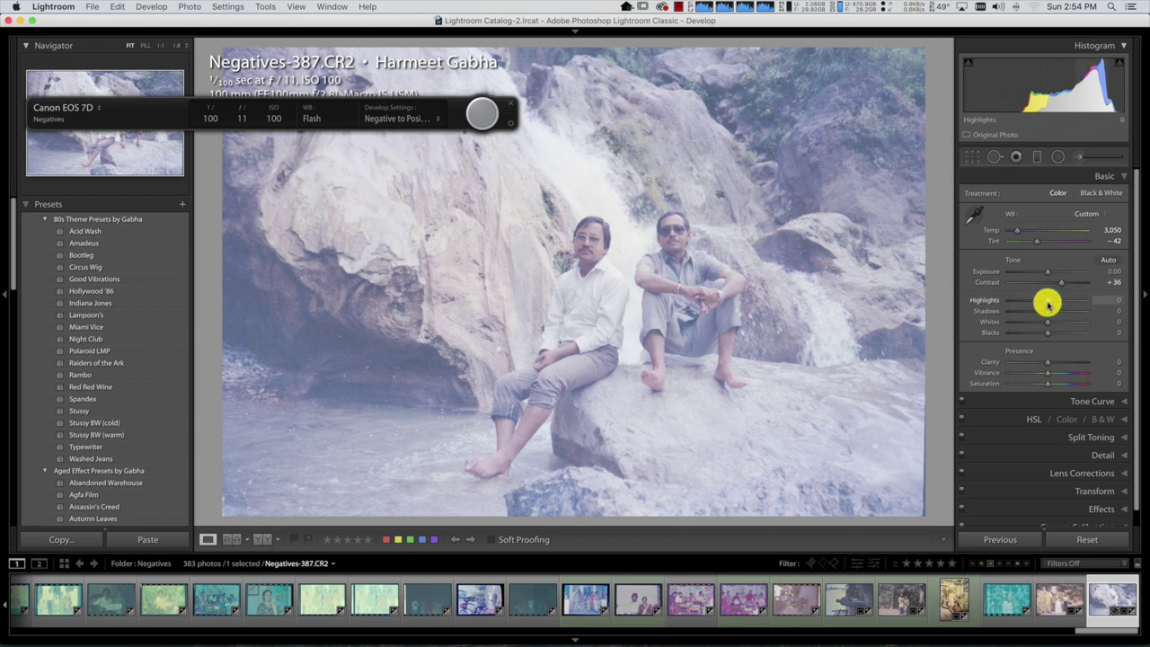
click(1048, 312)
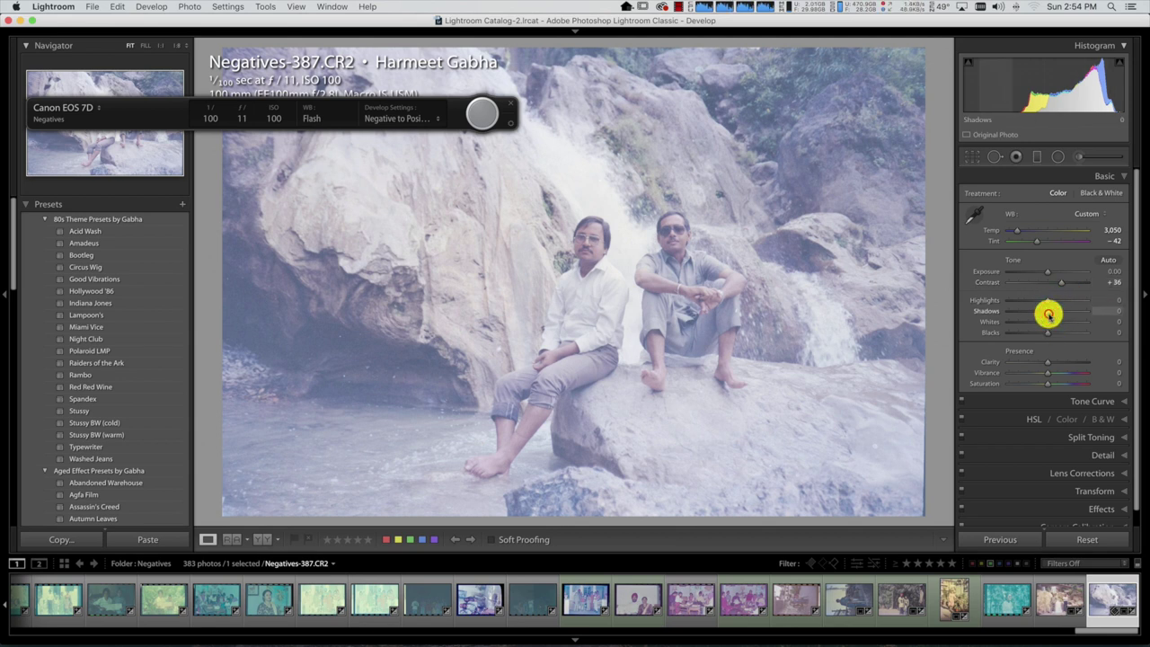
mouse_move(1047, 314)
mouse_down()
mouse_move(1028, 315)
mouse_move(1066, 312)
mouse_up()
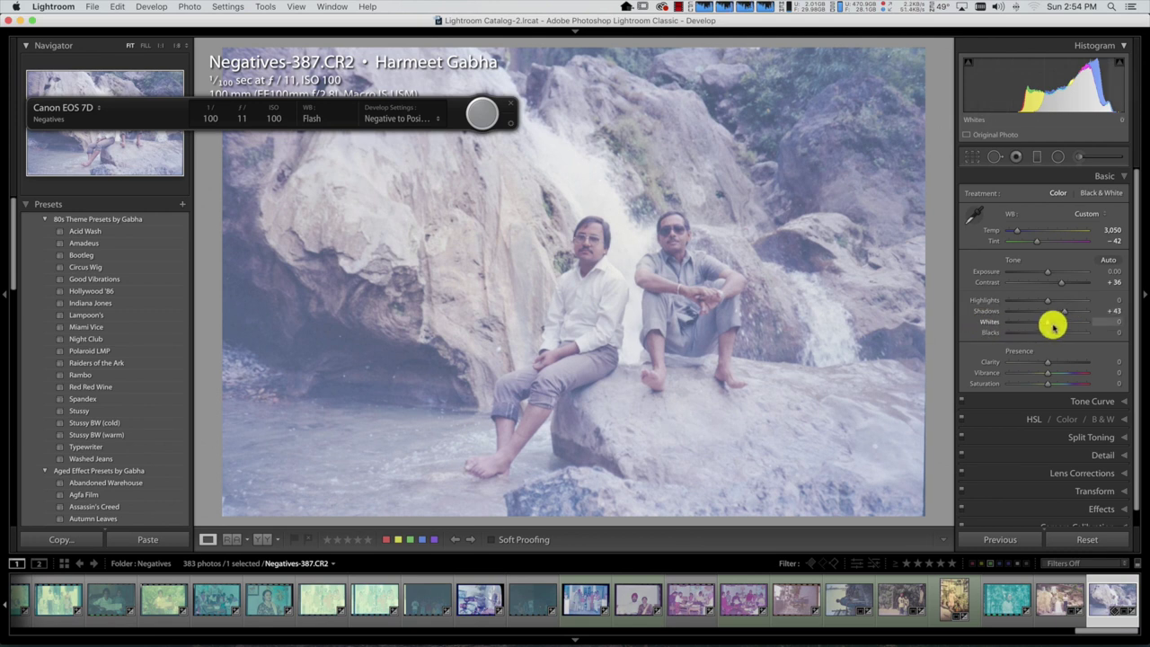
Set the waterfall photo's Blacks to −41 and Whites to +60.
click(1045, 325)
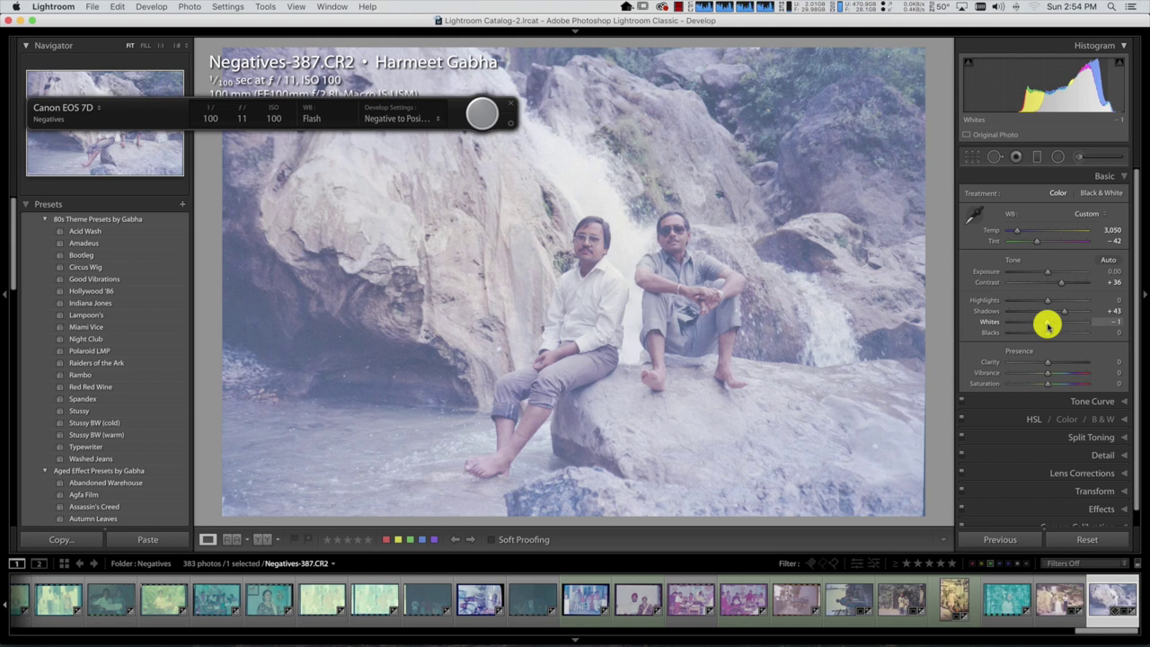
click(1049, 336)
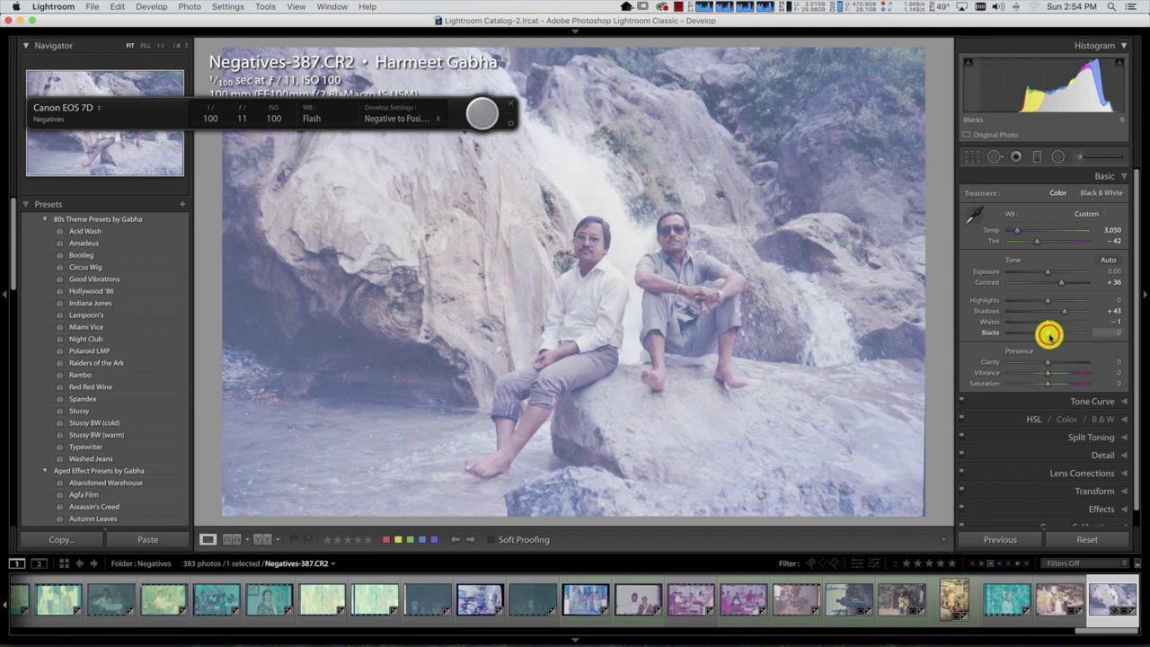
mouse_move(1048, 336)
mouse_down()
mouse_move(1065, 333)
mouse_move(1000, 332)
mouse_move(1042, 335)
mouse_move(1026, 333)
mouse_move(1046, 324)
mouse_up()
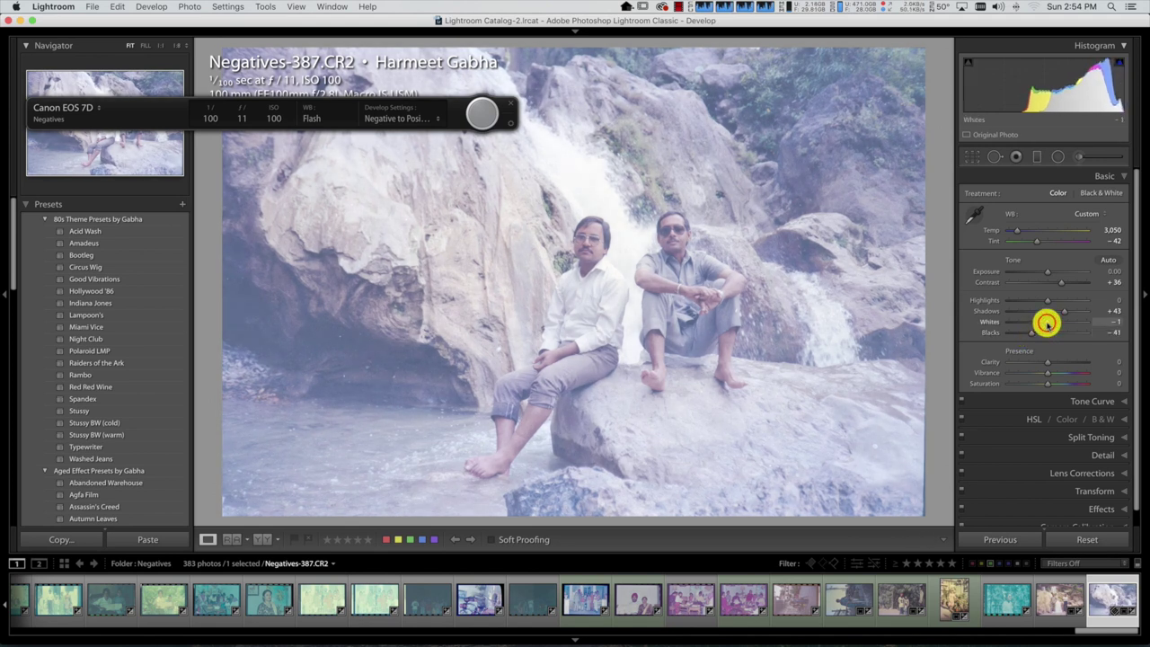
drag(1058, 325, 1070, 325)
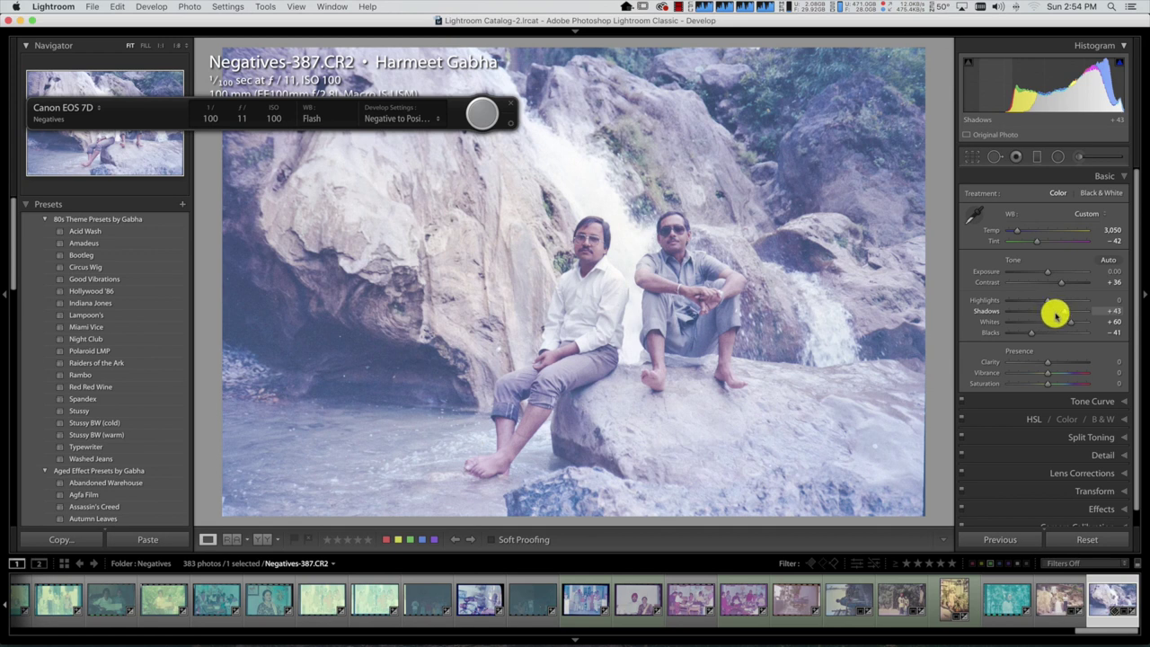
Fine-tune the waterfall photo with Shadows +39, Exposure −0.10, Clarity +12, Vibrance +13 and Saturation +4.
drag(1069, 311, 1064, 312)
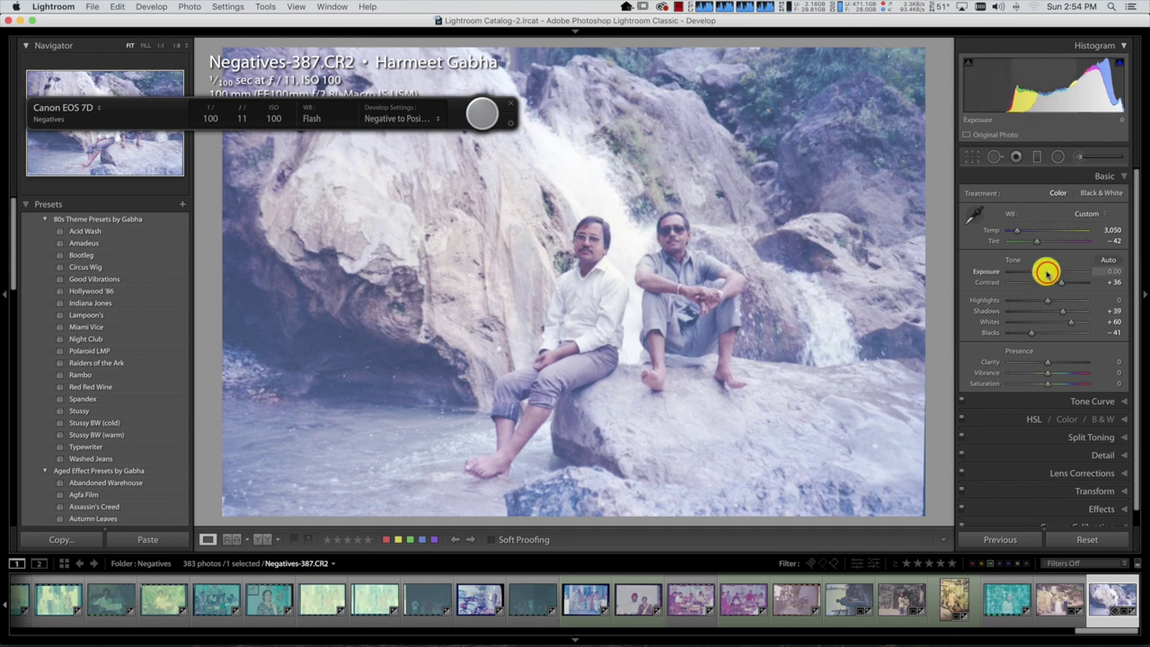
drag(1049, 274, 1048, 275)
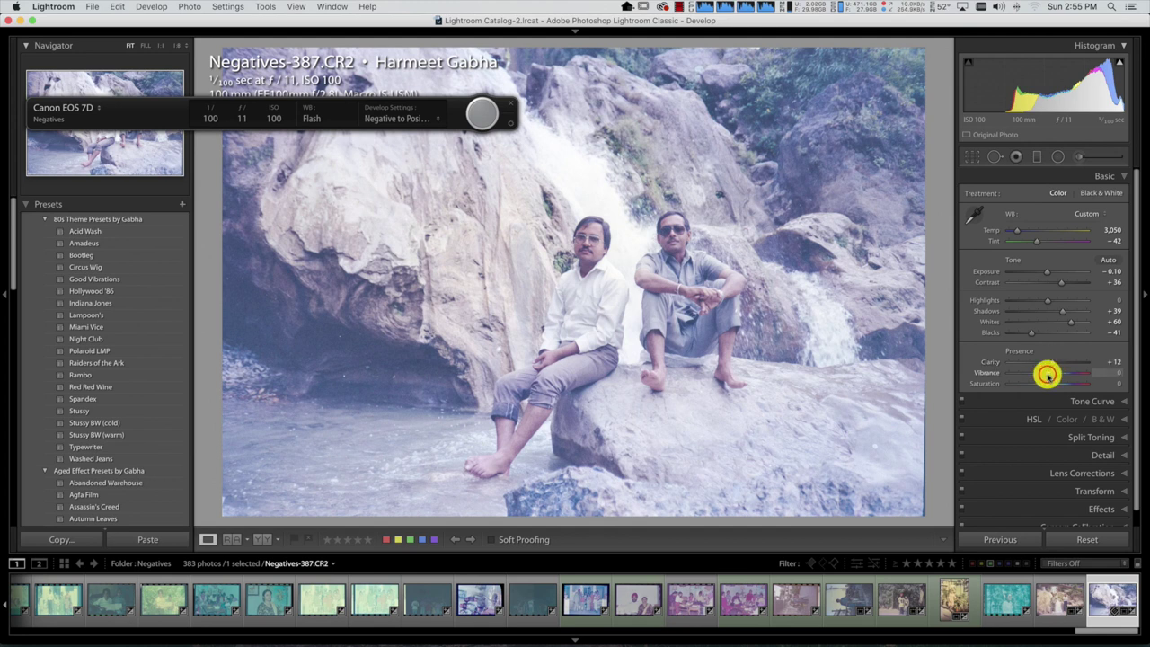
drag(1050, 378, 1048, 384)
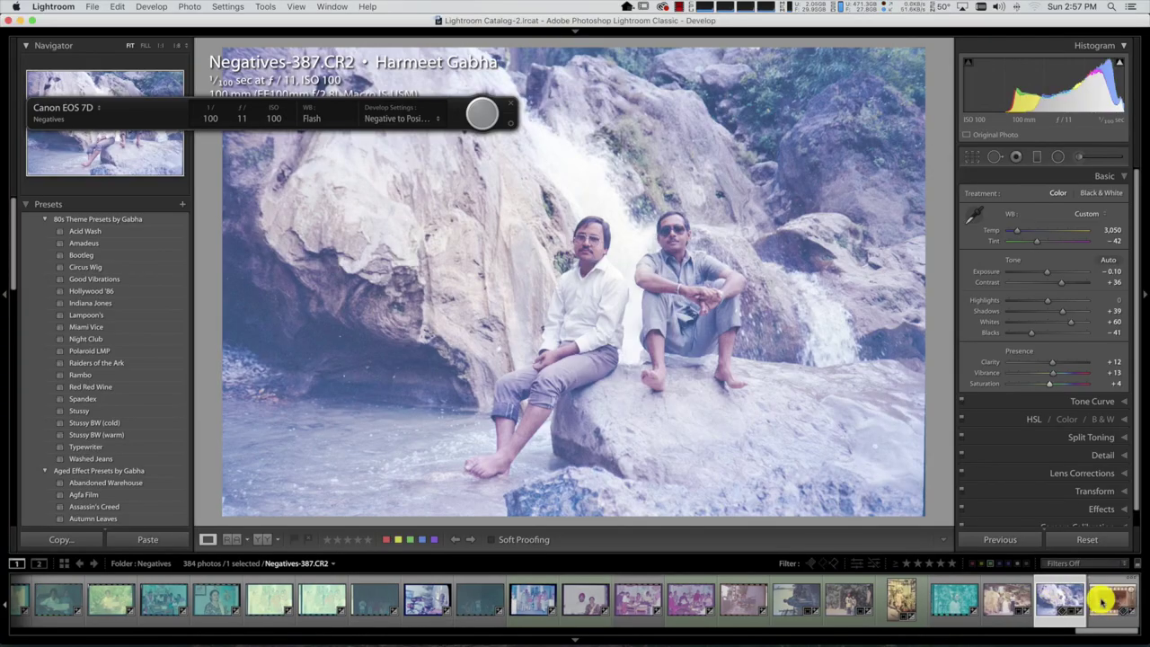
Open Negatives-388.CR2 and neutralise its colour cast by sampling the white balance from the driveway.
click(1101, 600)
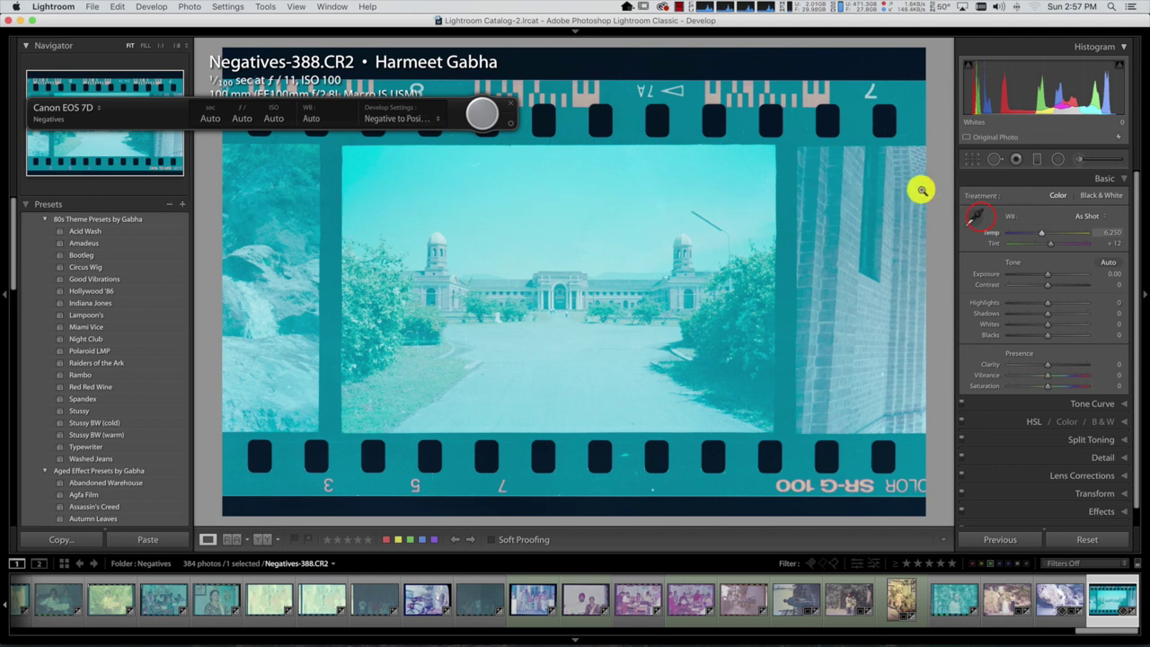
click(981, 218)
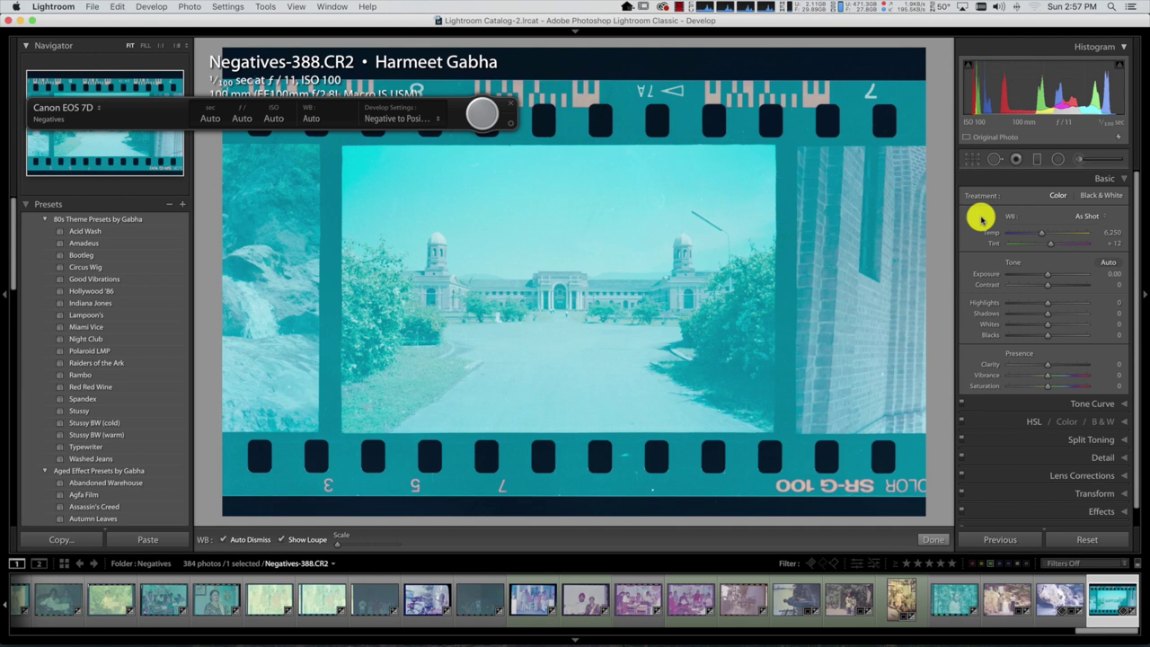
click(544, 382)
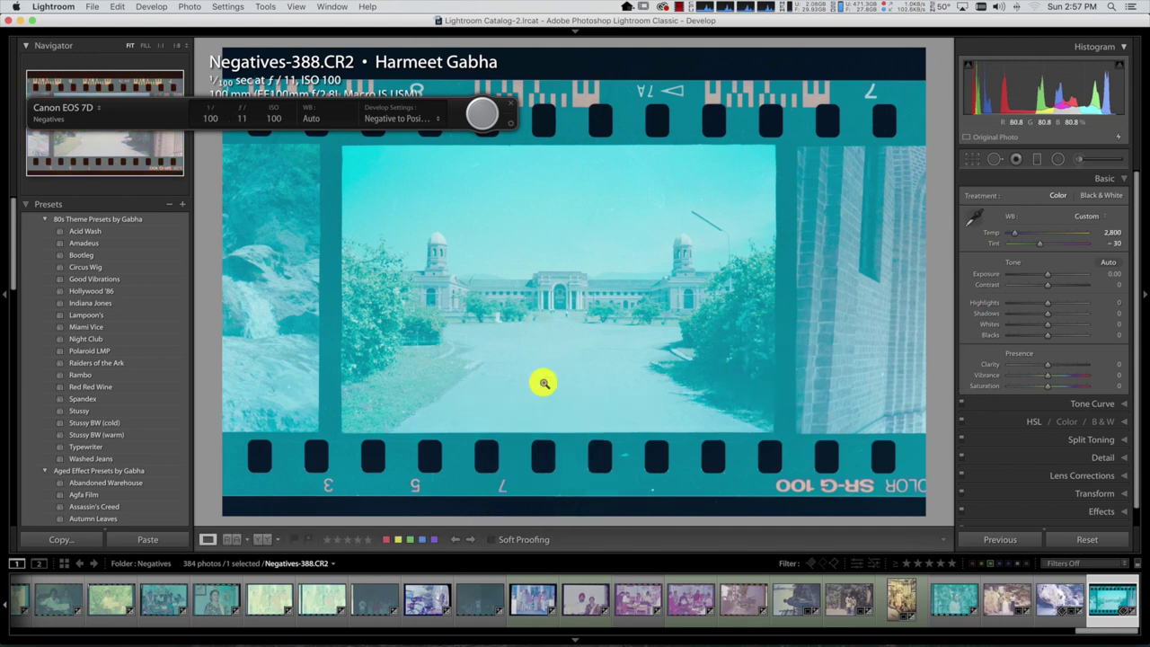
Crop Negatives-388.CR2 to its central building frame using the 2 x 3 / 4 x 6 aspect ratio.
click(971, 159)
click(1090, 196)
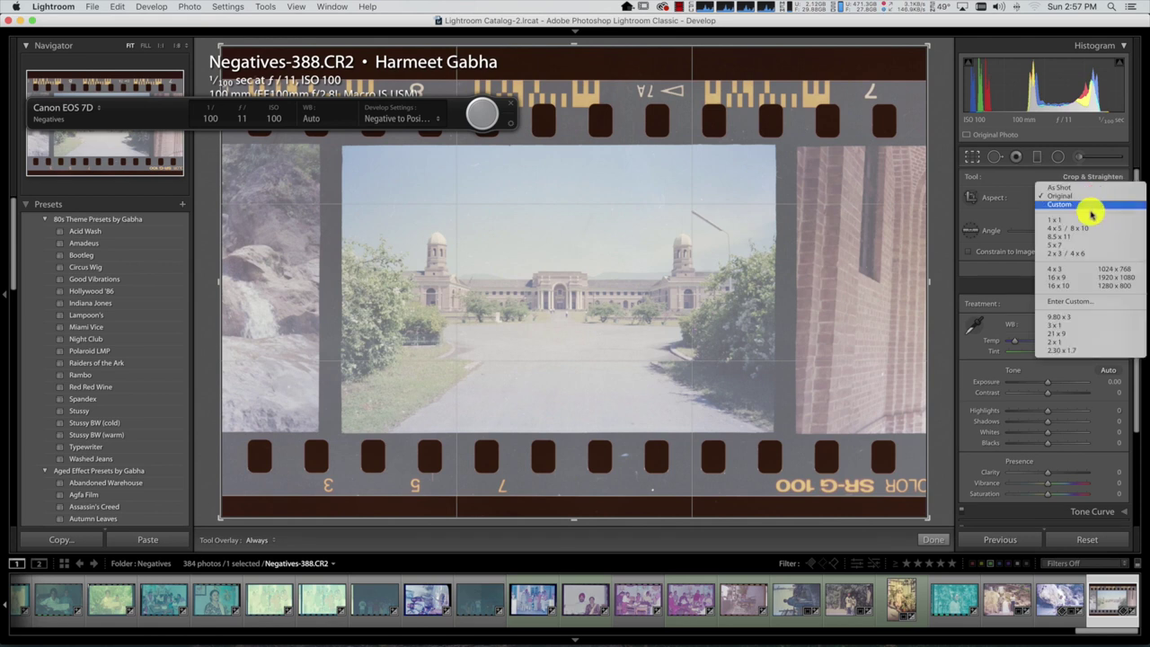
click(1097, 255)
drag(925, 521, 880, 479)
click(260, 97)
drag(260, 97, 336, 136)
drag(437, 187, 459, 192)
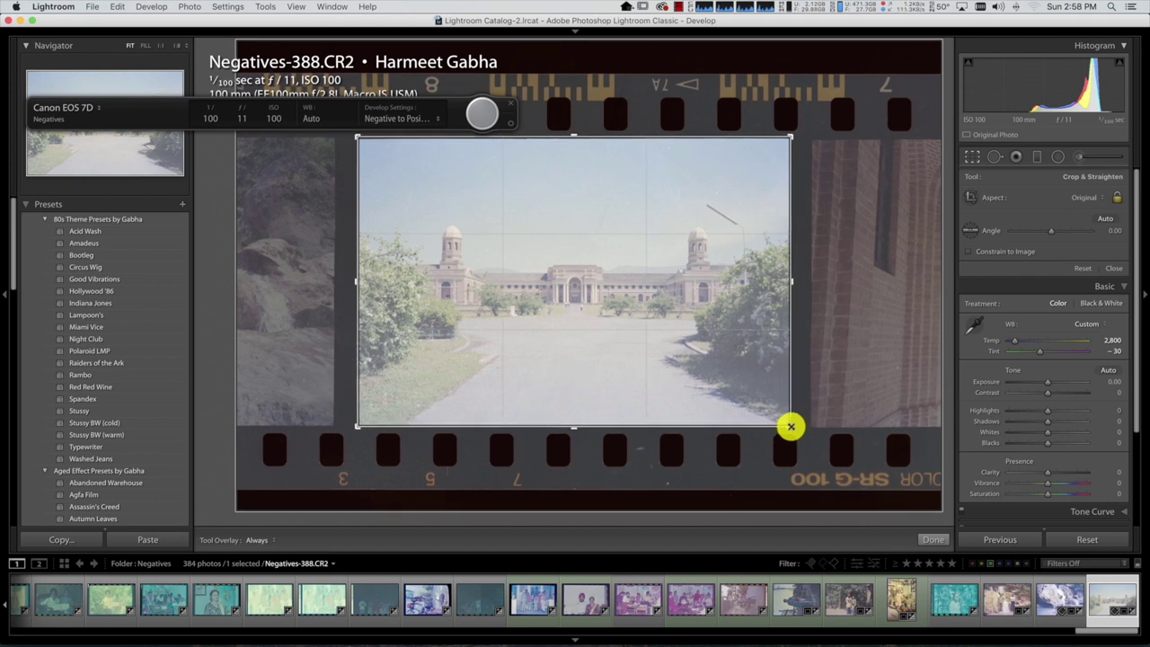
click(943, 539)
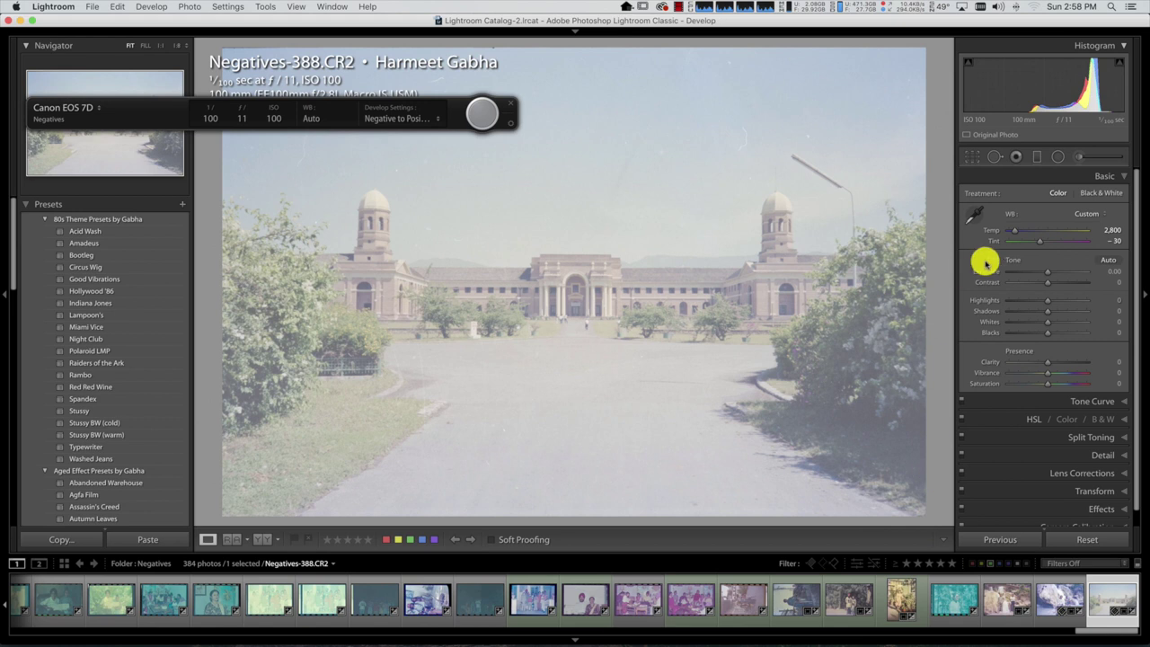
Set the building photo's Exposure to +0.55, Whites to +32 and Blacks to +34.
click(1051, 271)
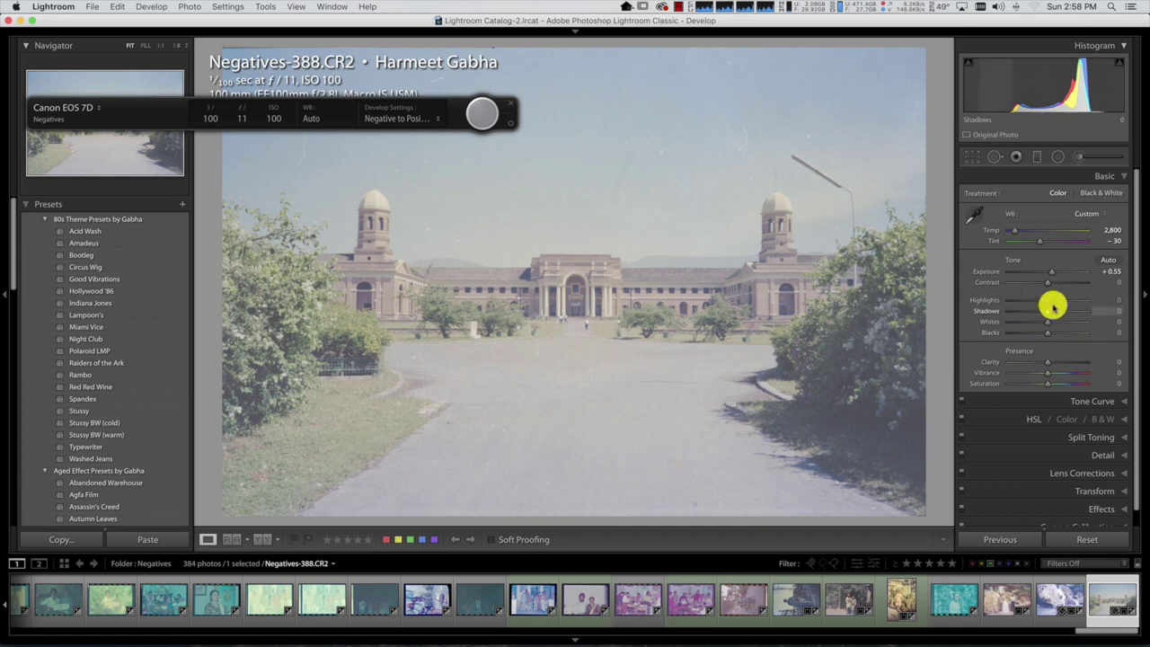
click(1051, 325)
mouse_move(1048, 324)
mouse_down()
mouse_move(1037, 324)
mouse_move(1062, 327)
mouse_move(1040, 336)
mouse_move(1060, 334)
mouse_up()
Set the building photo's Contrast to +33, Clarity to +14, Vibrance to +25 and Saturation to +12.
drag(1048, 282, 1059, 285)
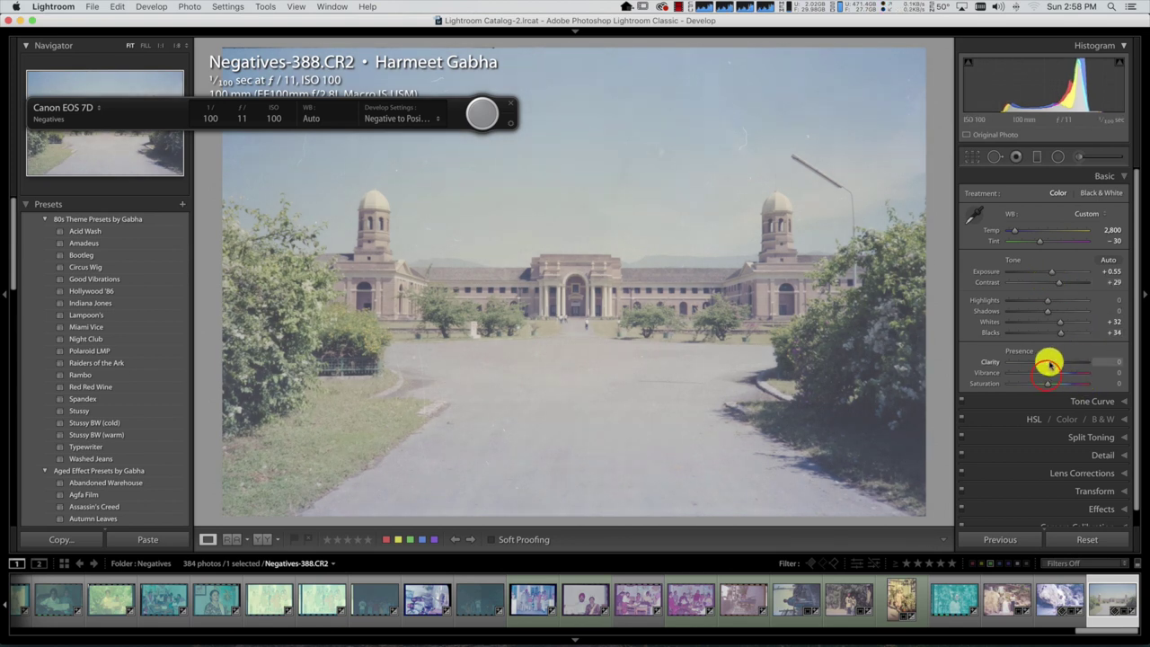
mouse_move(1044, 375)
mouse_down()
mouse_move(1053, 385)
mouse_move(1054, 366)
mouse_up()
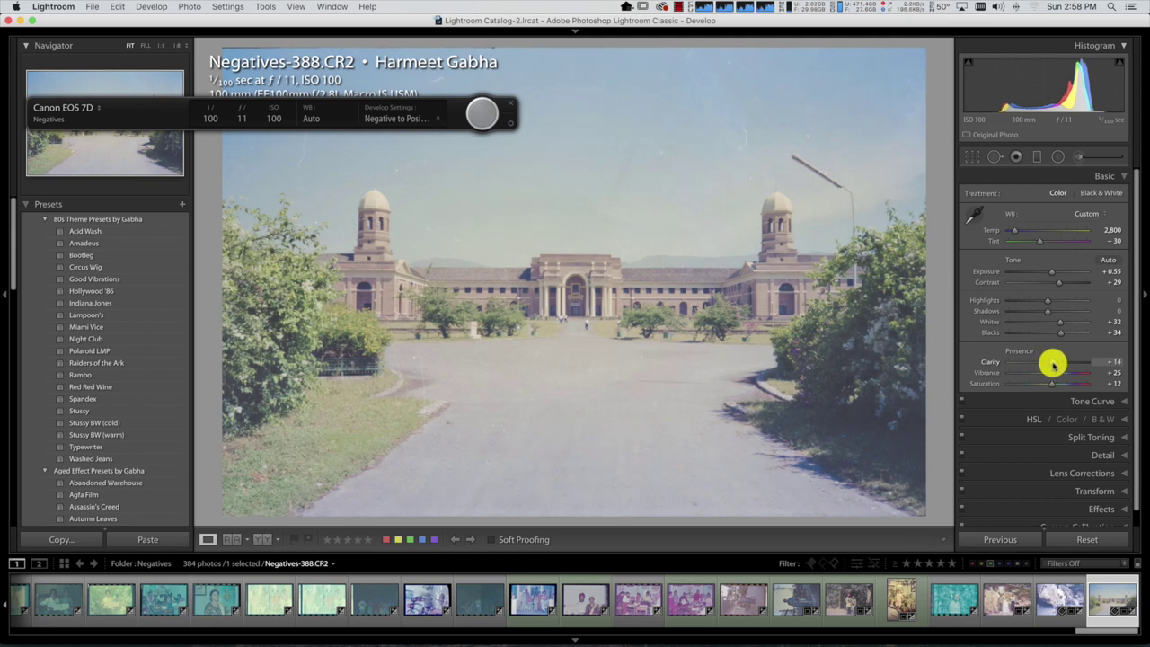
drag(1059, 283, 1061, 283)
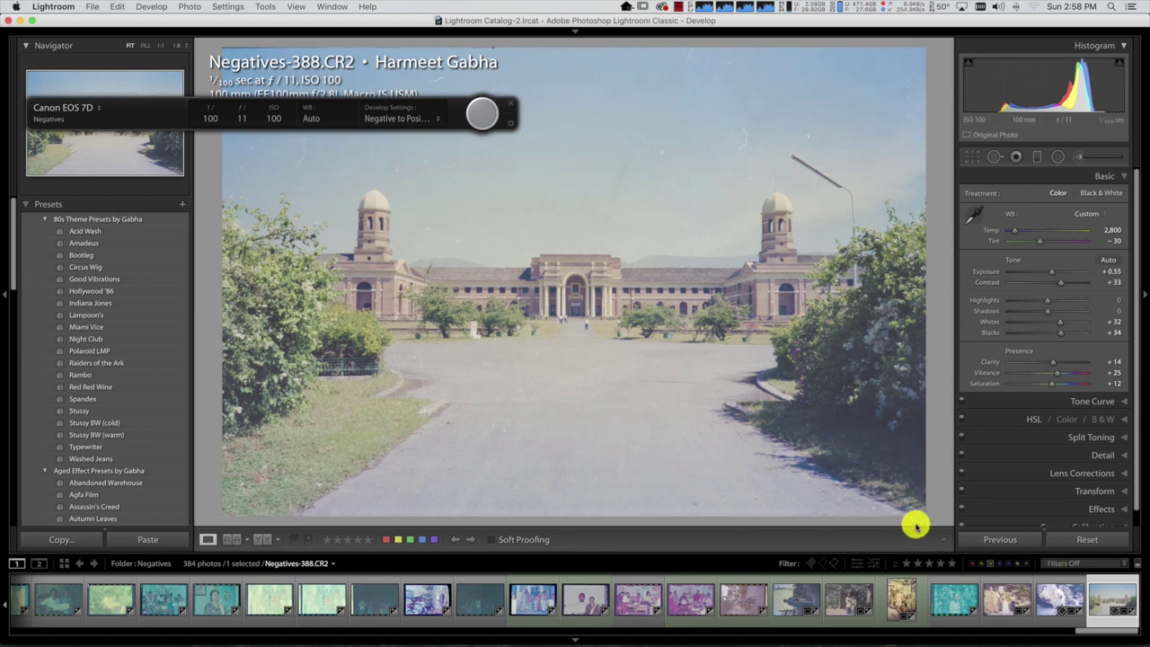
Compare the building photo before and after editing, and inspect the building up close.
key(backslash)
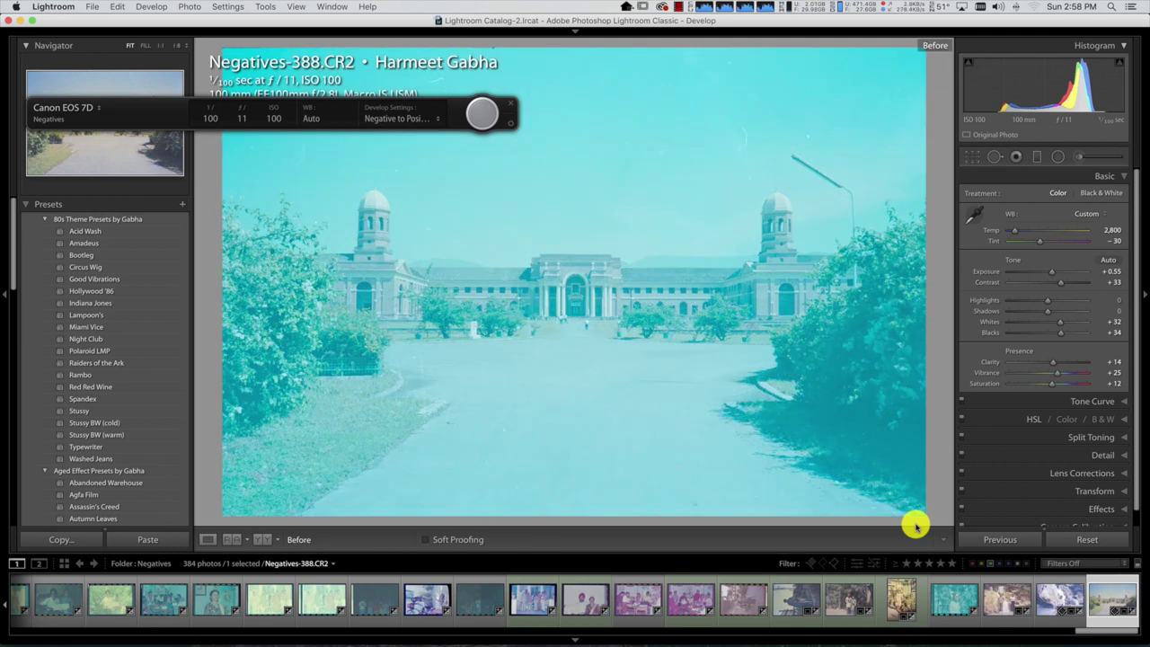
key(backslash)
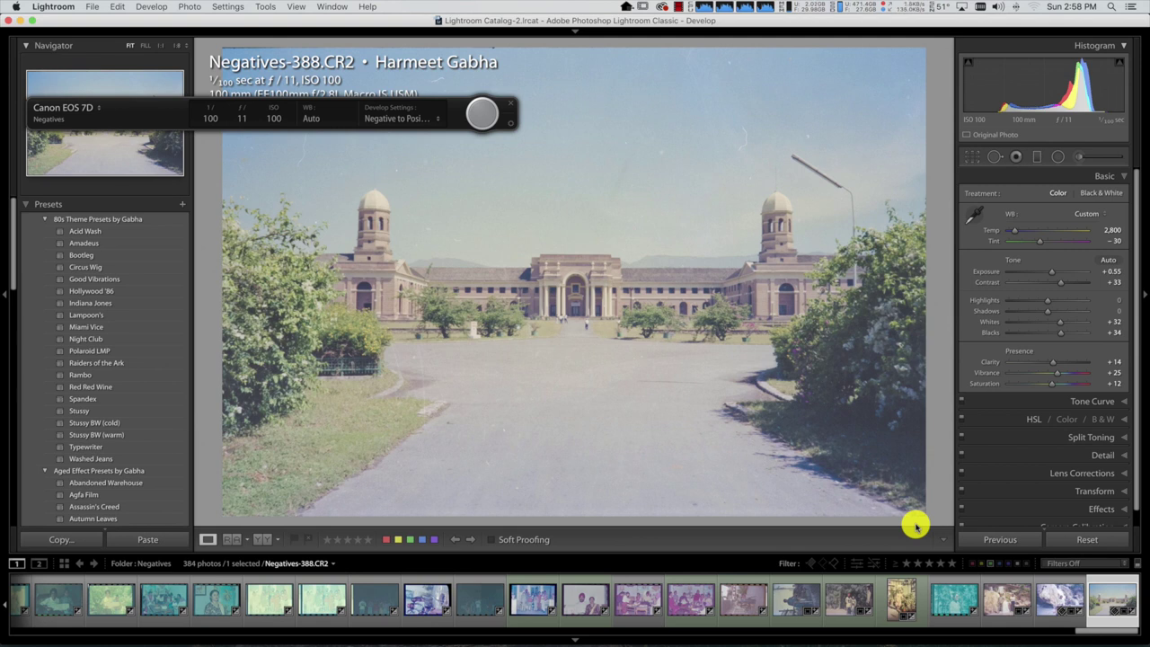
click(321, 285)
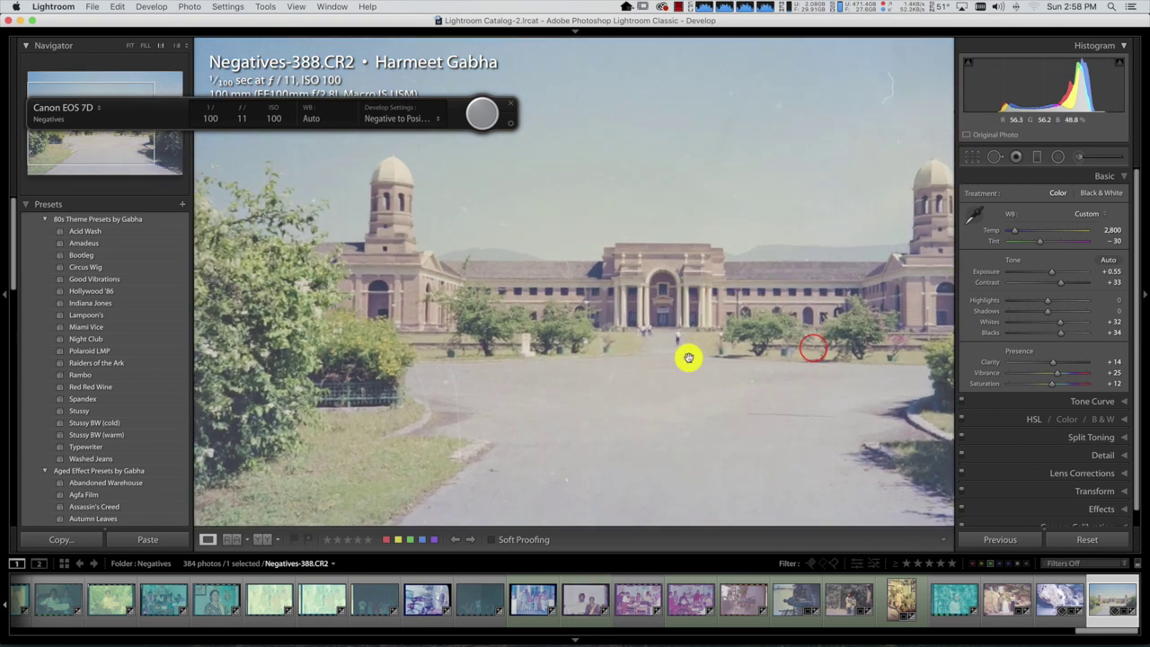
drag(811, 344, 601, 314)
drag(712, 302, 687, 238)
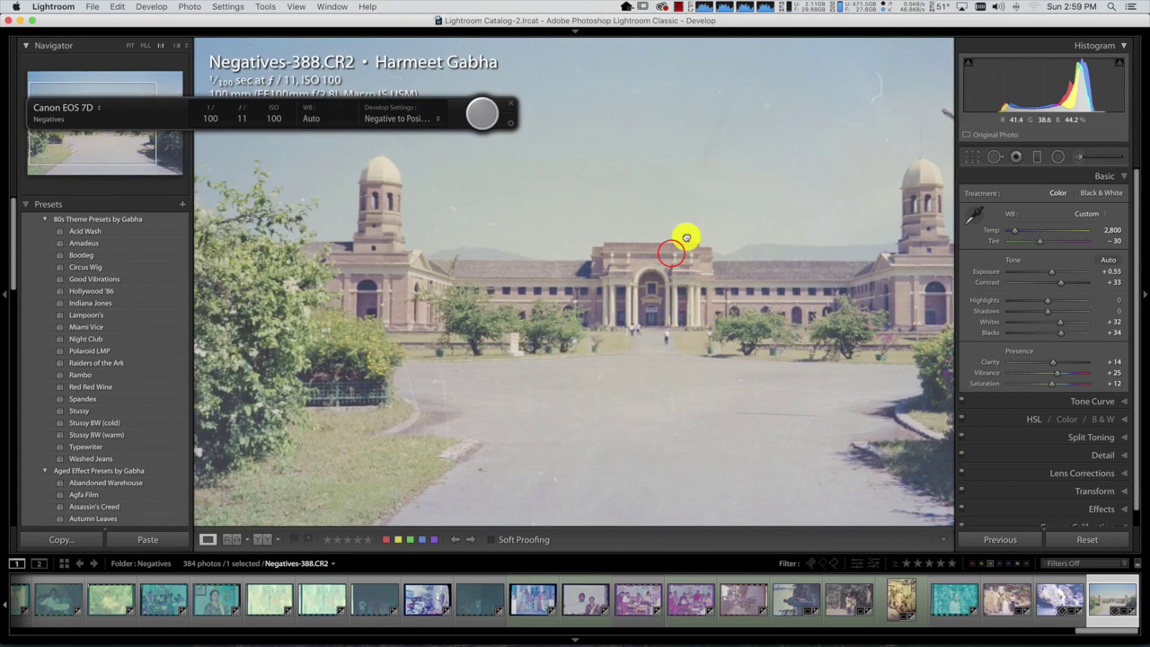
click(671, 252)
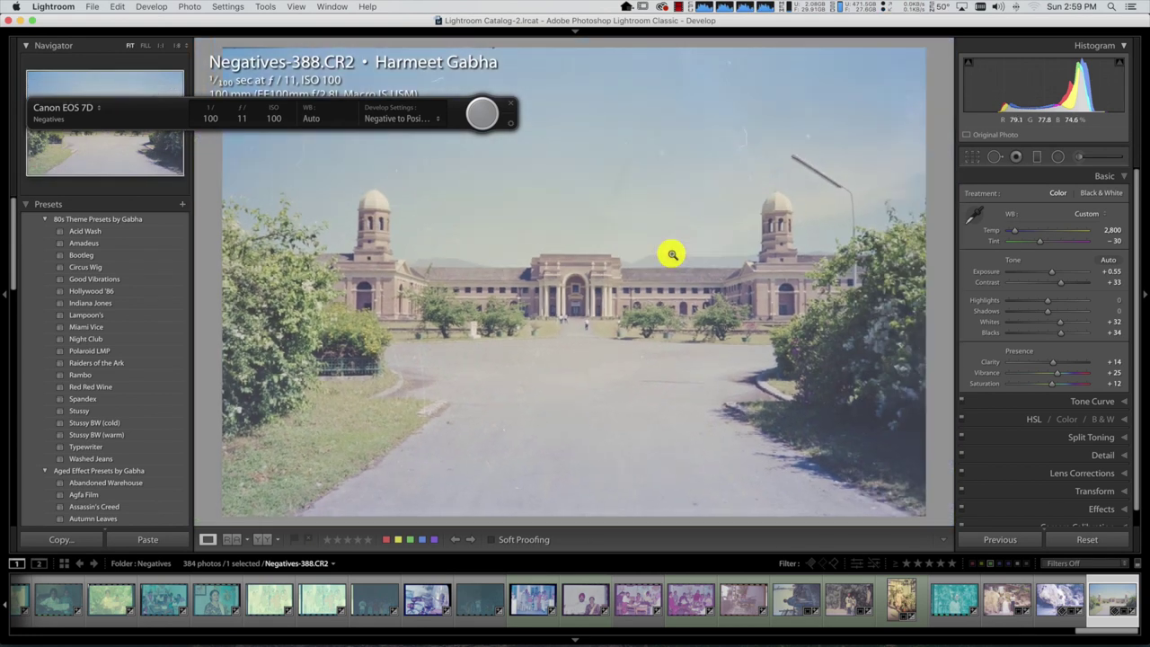